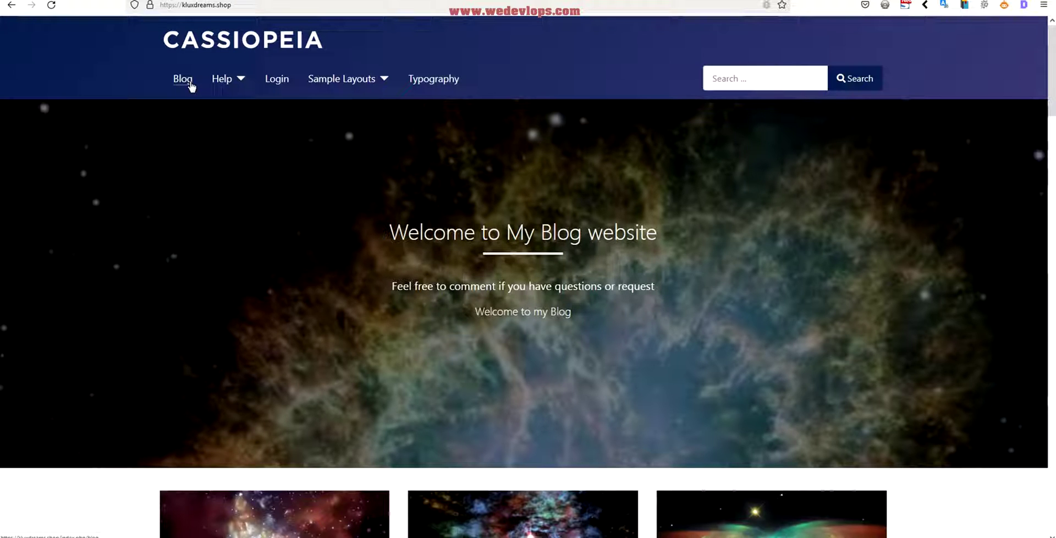
Check the URLs of the Blog page and the "About your home page - SAMPLE" article, and return to the Blog page
left_click(183, 79)
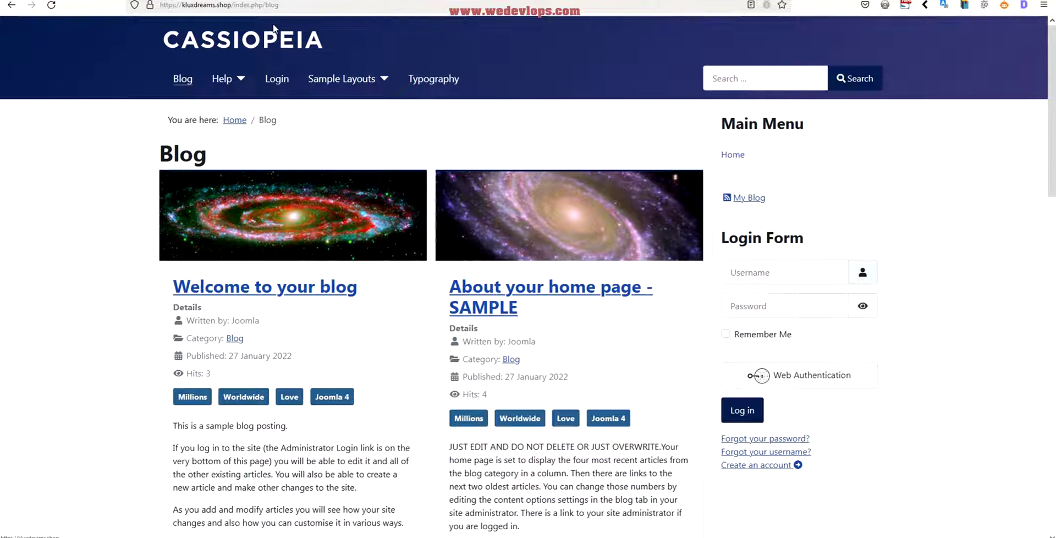
left_click(502, 292)
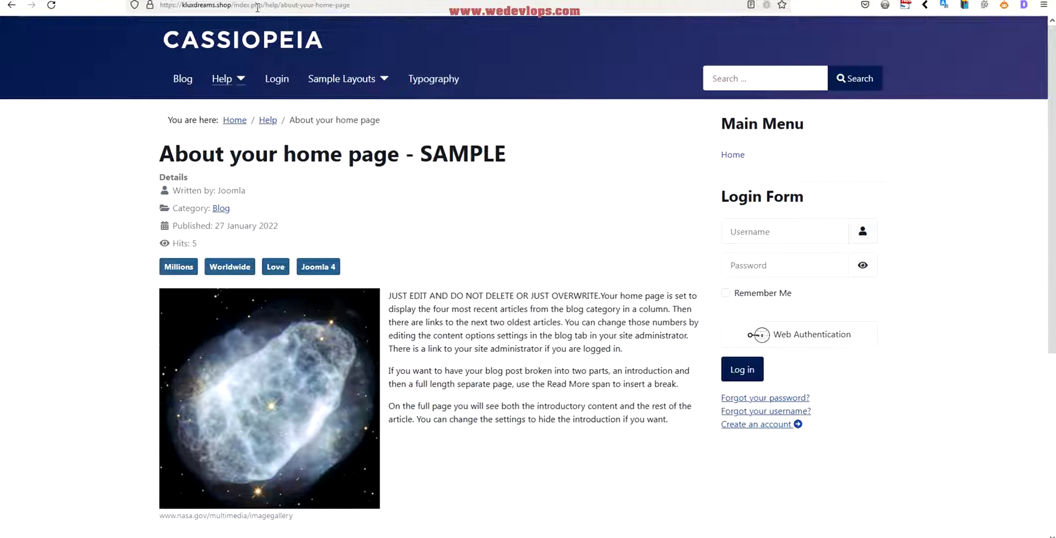
left_click(184, 79)
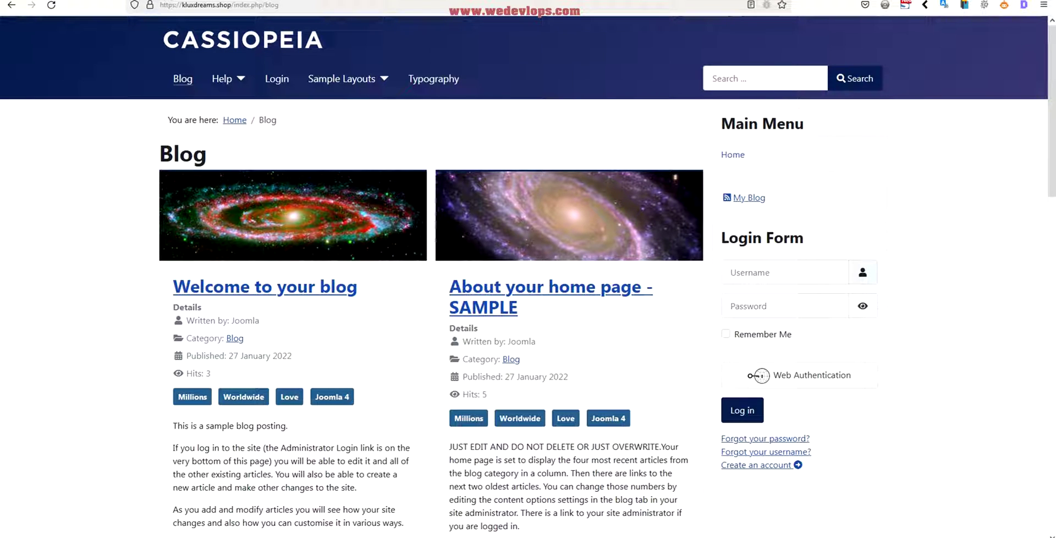
Switch to the site's administrator and enable Use URL Rewriting in the SEO section of the Global Configuration
key("ctrl+Tab")
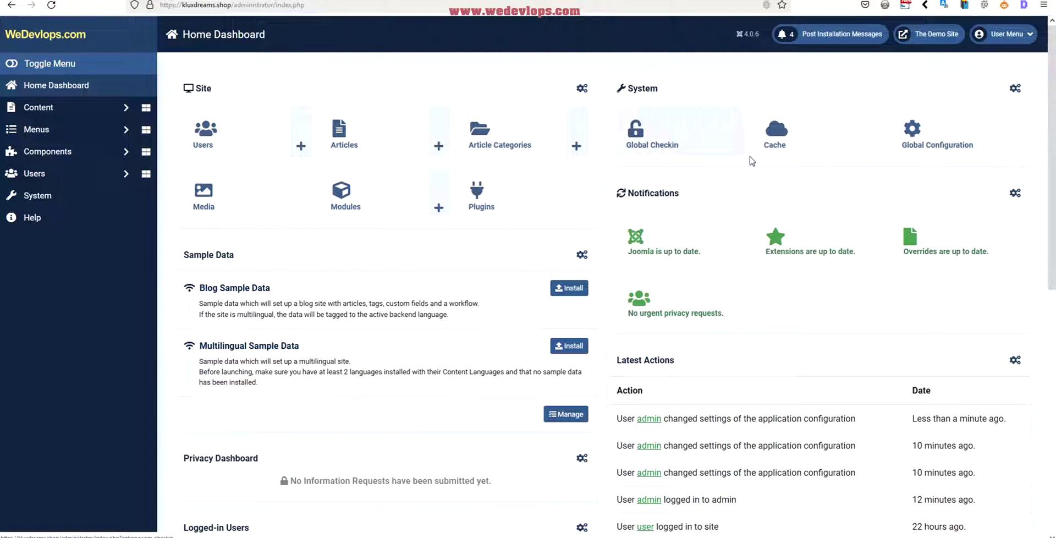
left_click(922, 151)
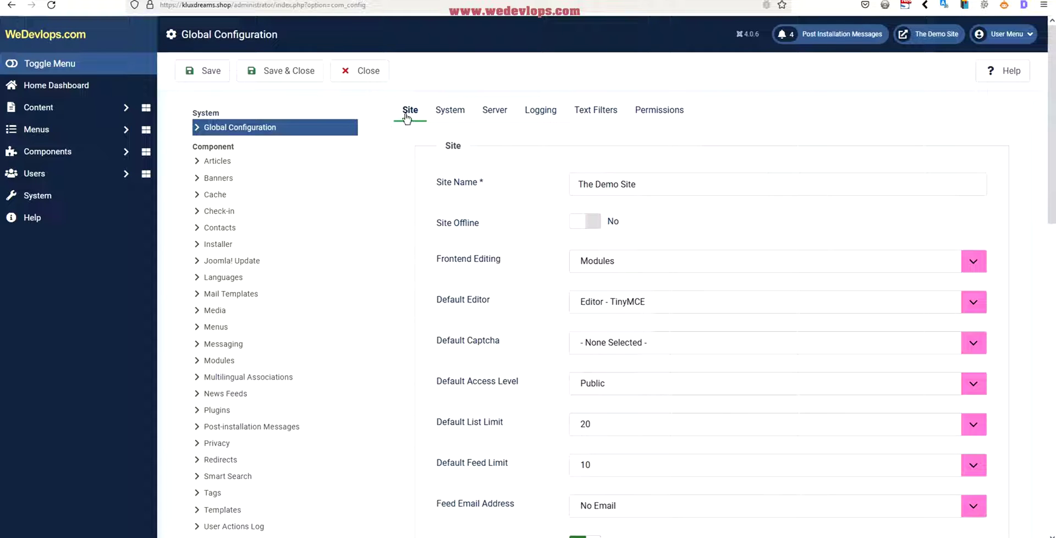
scroll(671, 147, "down", 8)
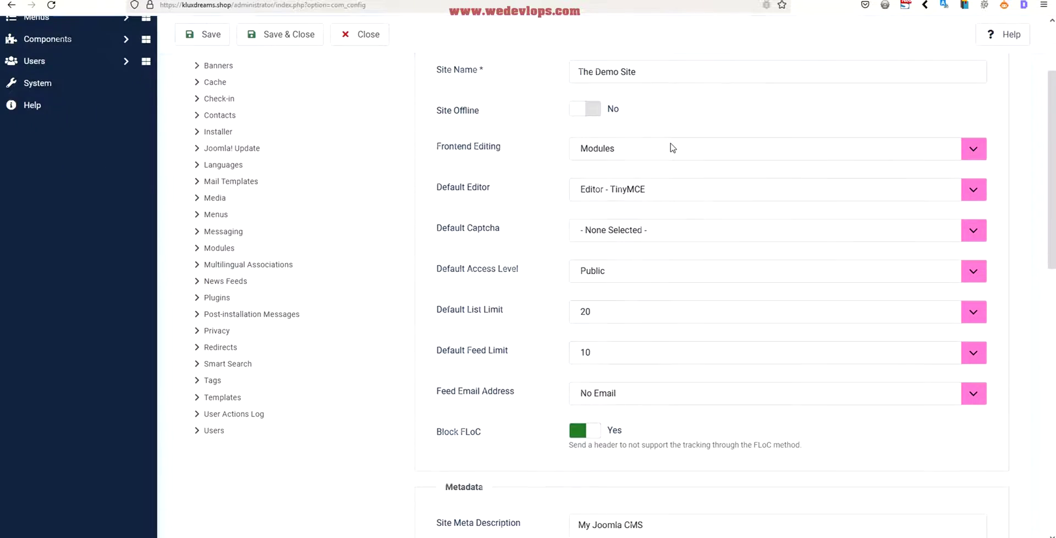
scroll(671, 148, "down", 2)
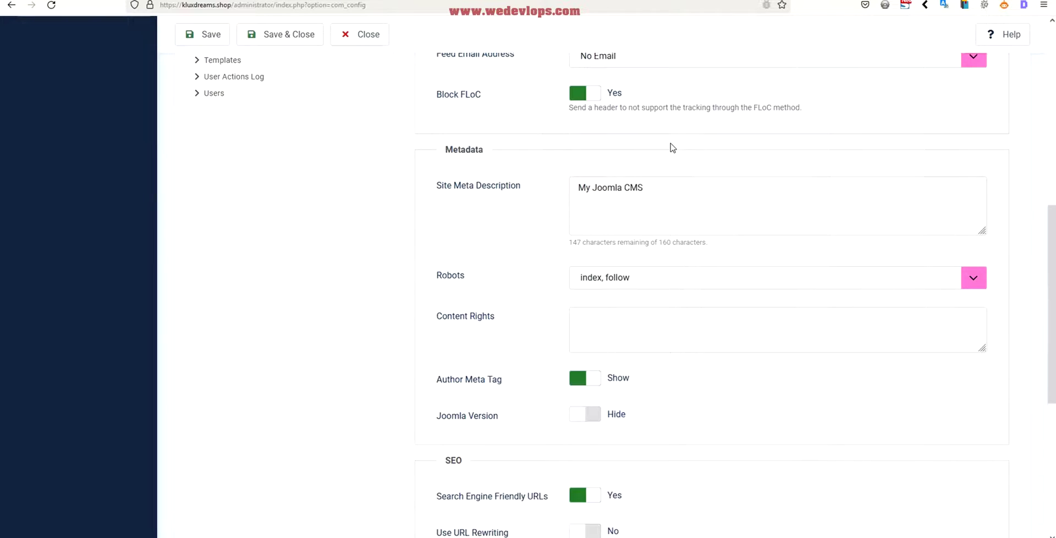
scroll(671, 147, "down", 4)
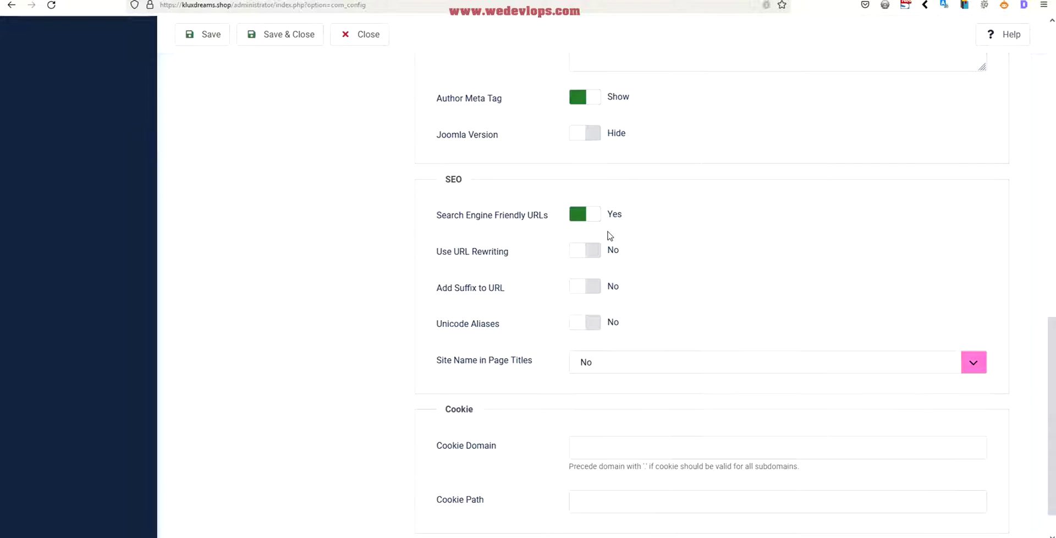
left_click(585, 258)
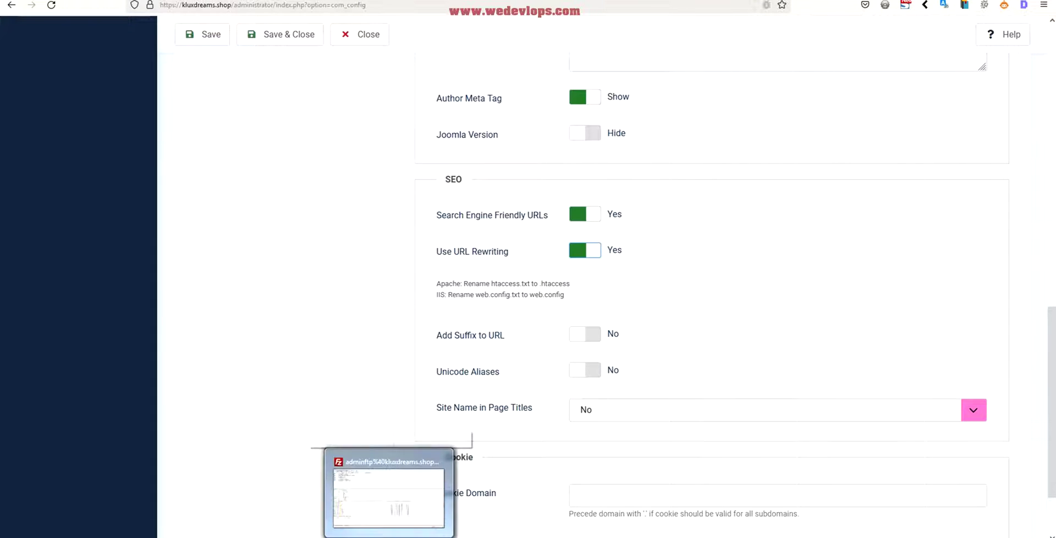
Switch to the FileZilla FTP client and start renaming htaccess.txt in public_html, removing its .txt extension
left_click(397, 506)
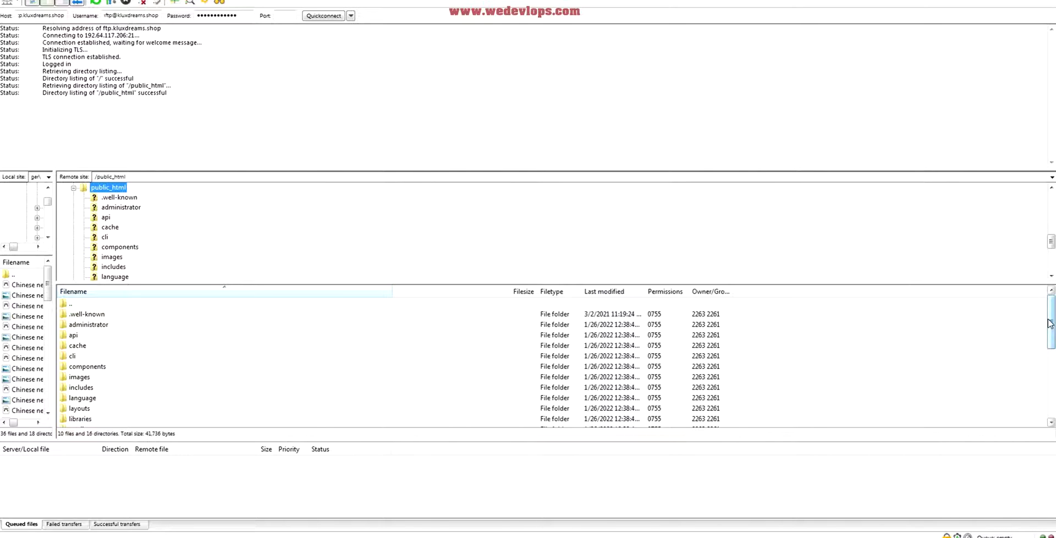
left_click_drag(1052, 323, 1052, 380)
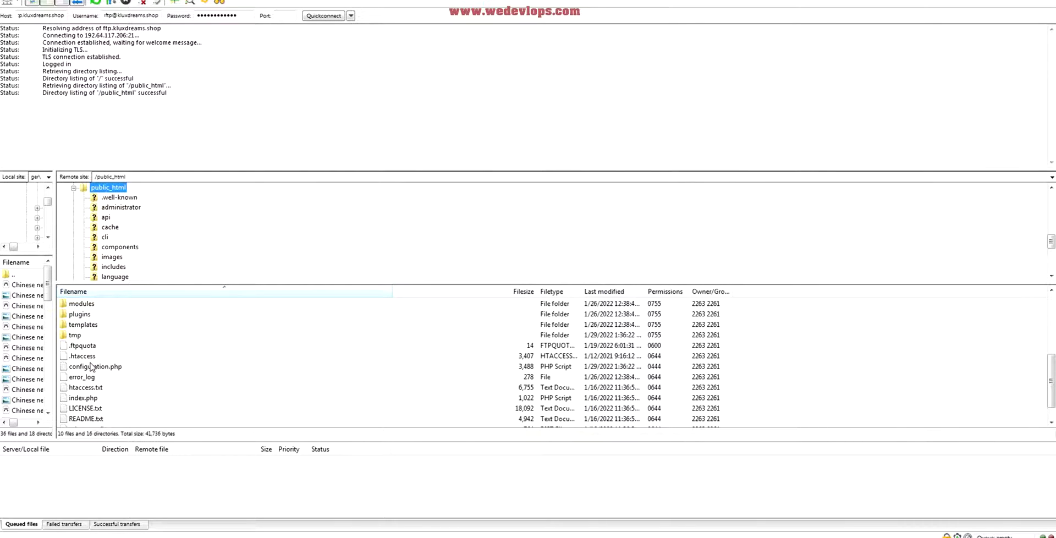
right_click(89, 387)
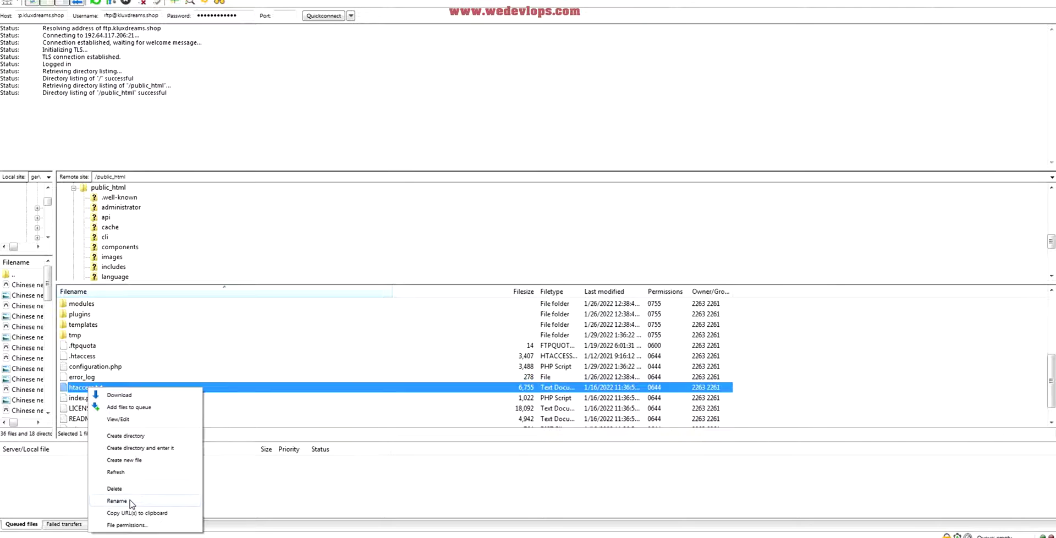
left_click(130, 499)
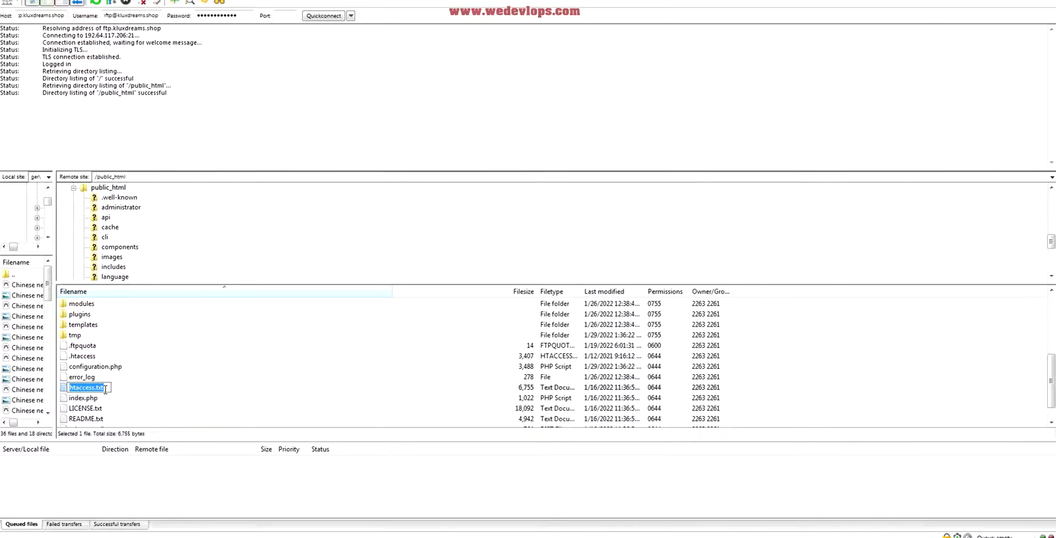
left_click(111, 387)
key("BackSpace")
key("BackSpace")
key("BackSpace")
key("BackSpace")
left_click(70, 388)
type(".")
key("Home")
key("Delete")
Finish renaming the file as htaccessBAK.txt and reload the public_html folder listing
key("Caps_Lock")
type("BAK")
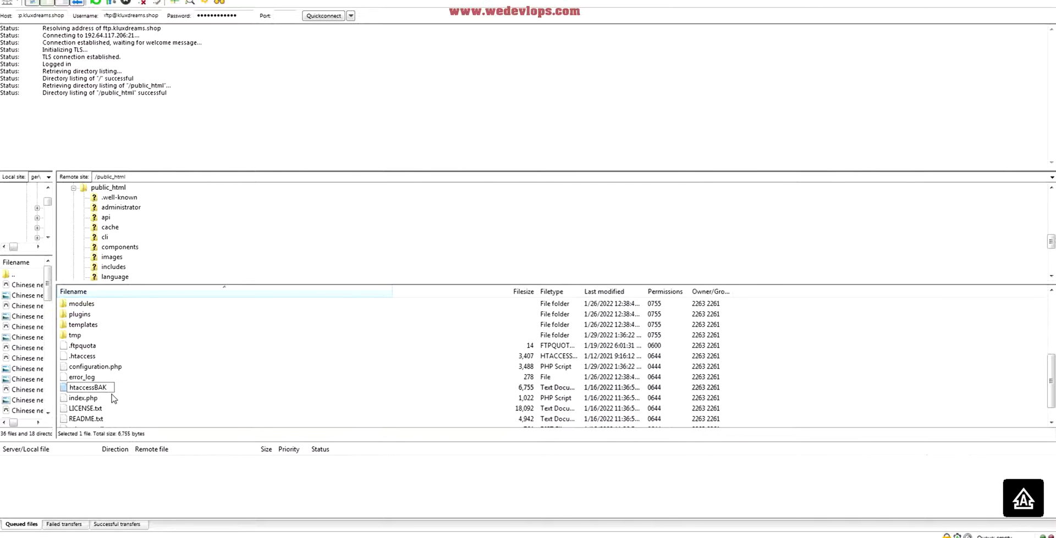
type(".TXT")
key("BackSpace")
key("BackSpace")
key("BackSpace")
key("Caps_Lock")
type("txt")
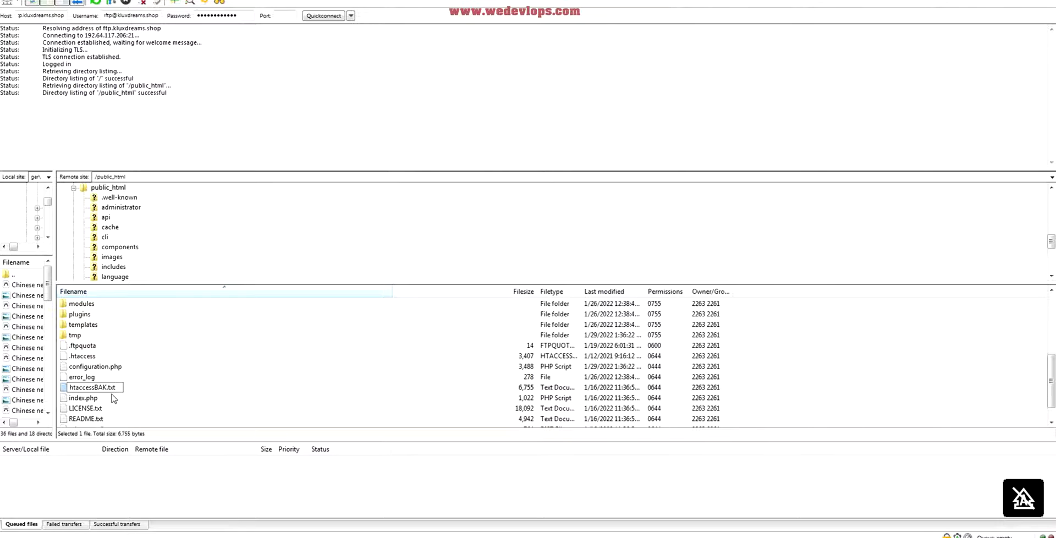
left_click(163, 387)
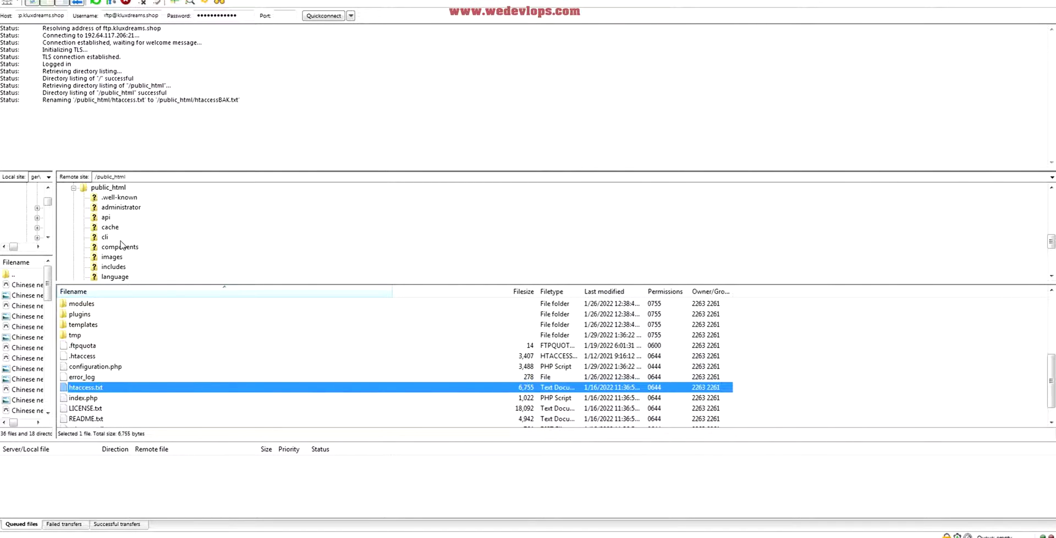
left_click(122, 197)
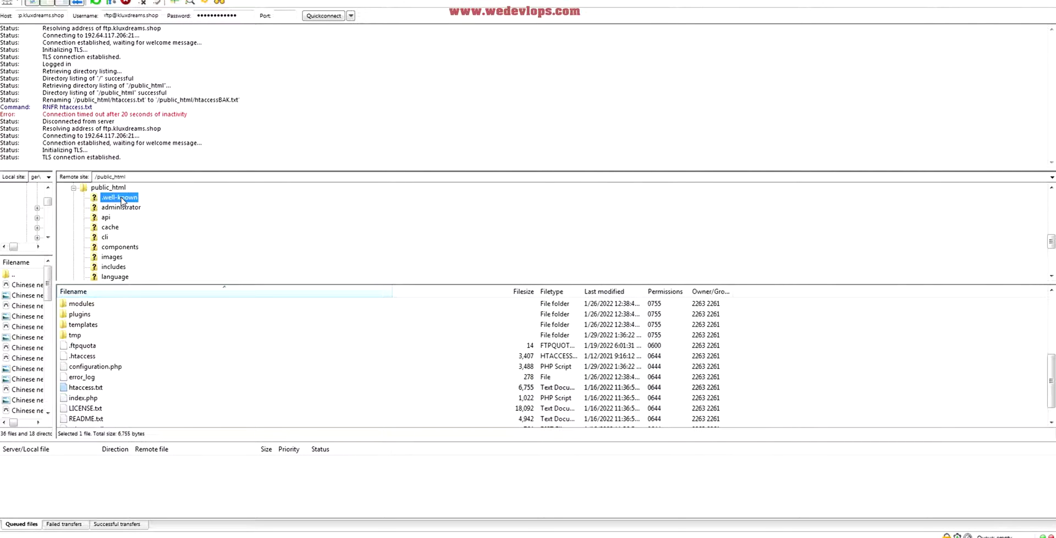
left_click(113, 188)
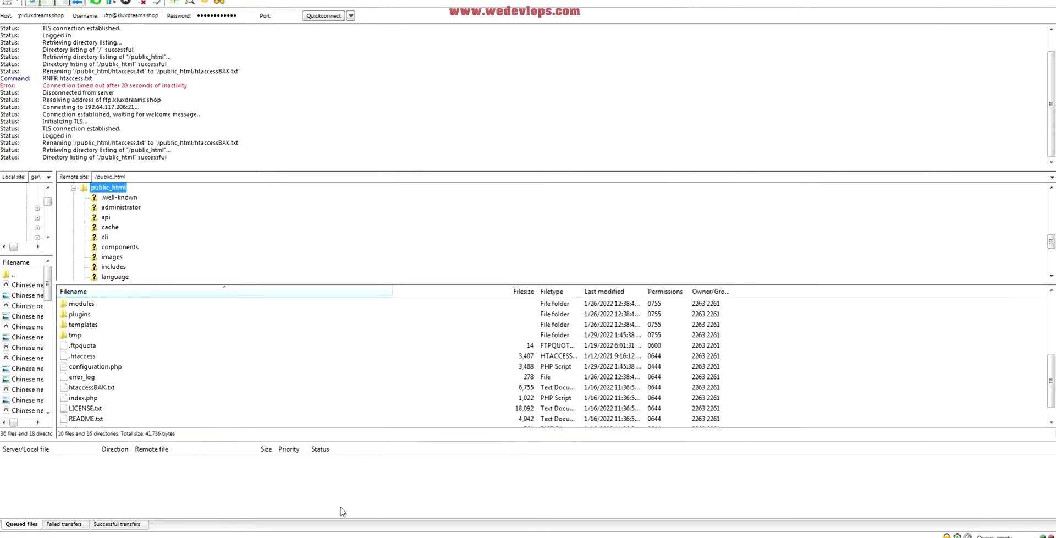
Switch back to the Joomla Global Configuration in the browser, save the settings and close it
left_click(340, 536)
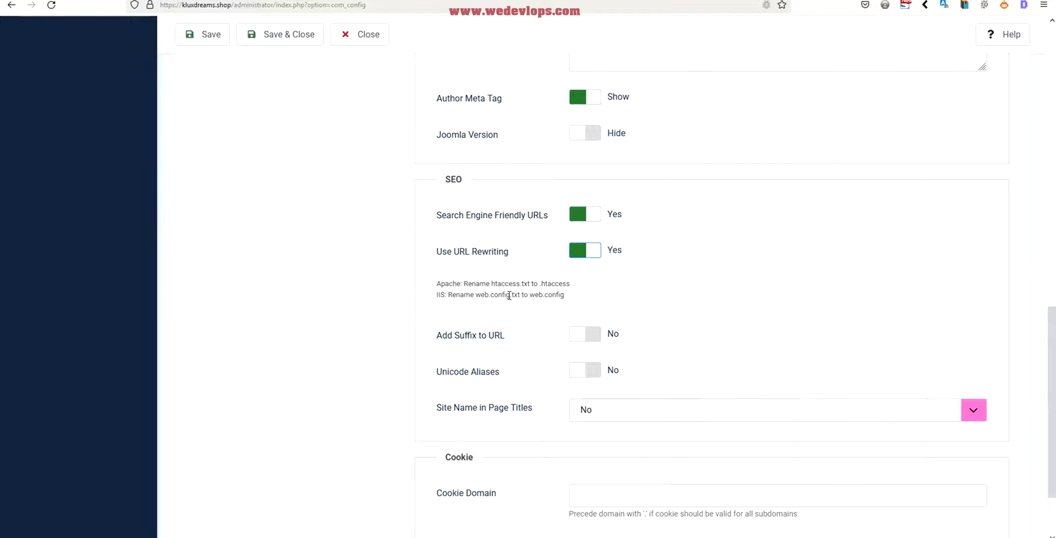
scroll(509, 294, "up", 3)
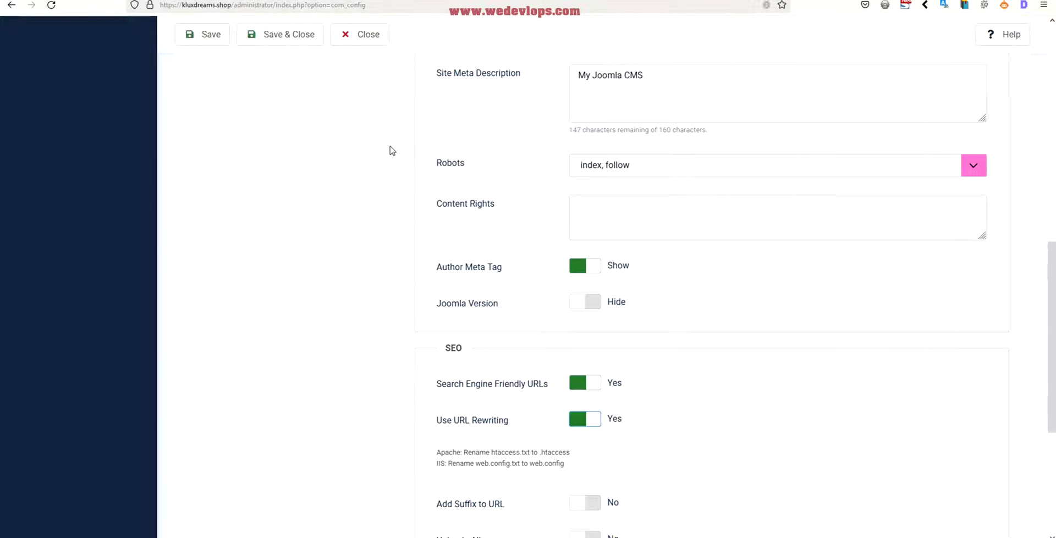
left_click(269, 36)
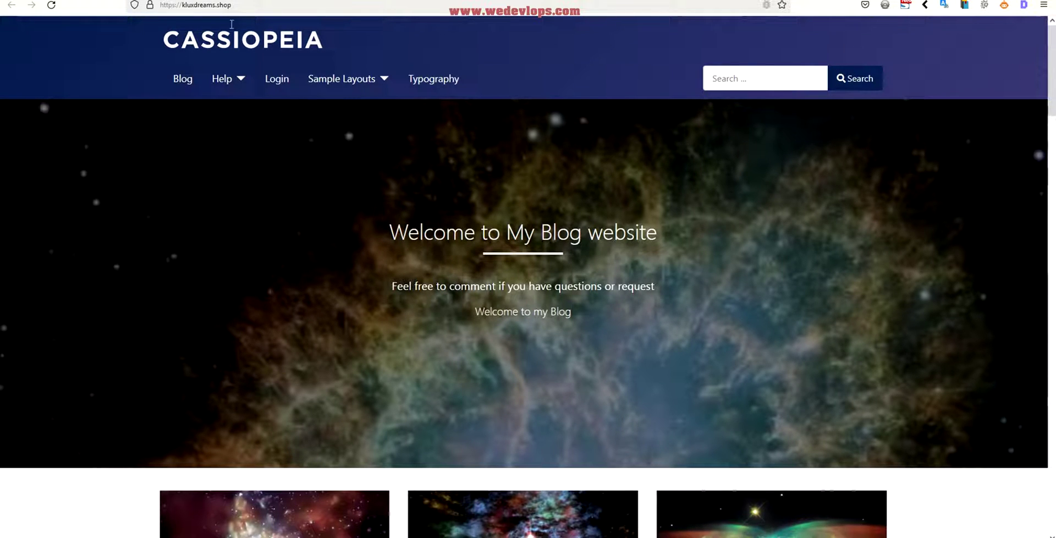
Check the new URLs of the public site's Blog page and its "About your home page - SAMPLE" article
left_click(187, 82)
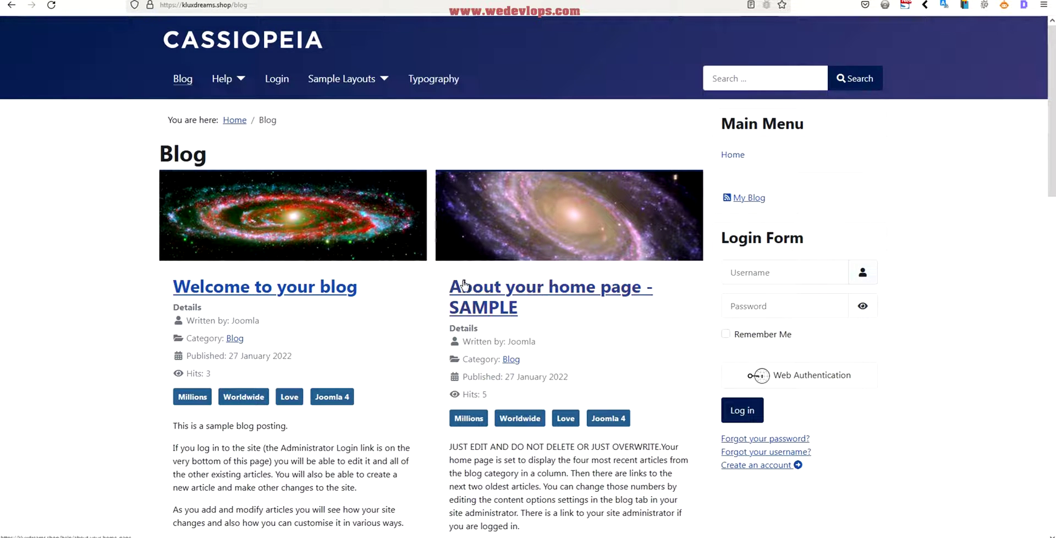
left_click(493, 297)
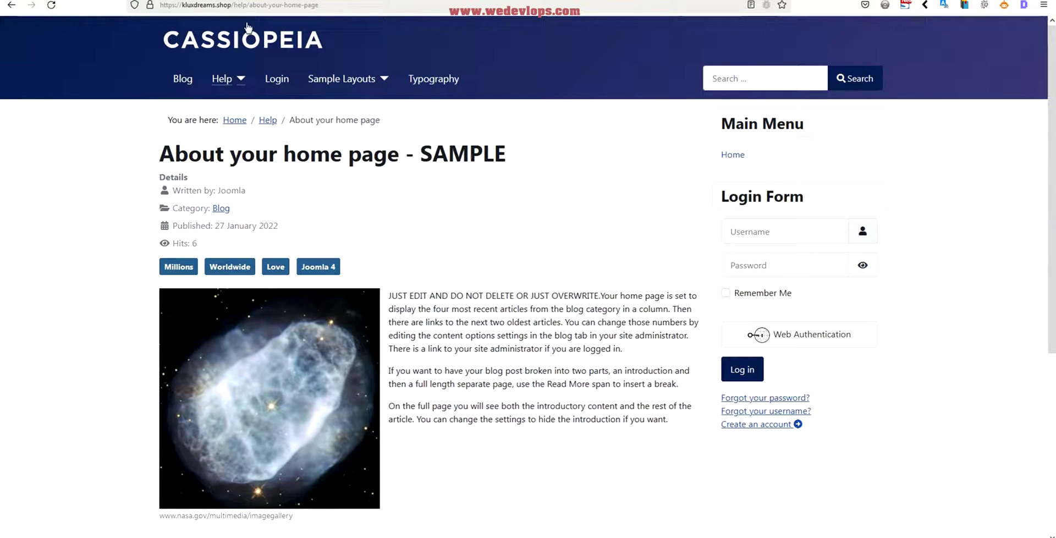